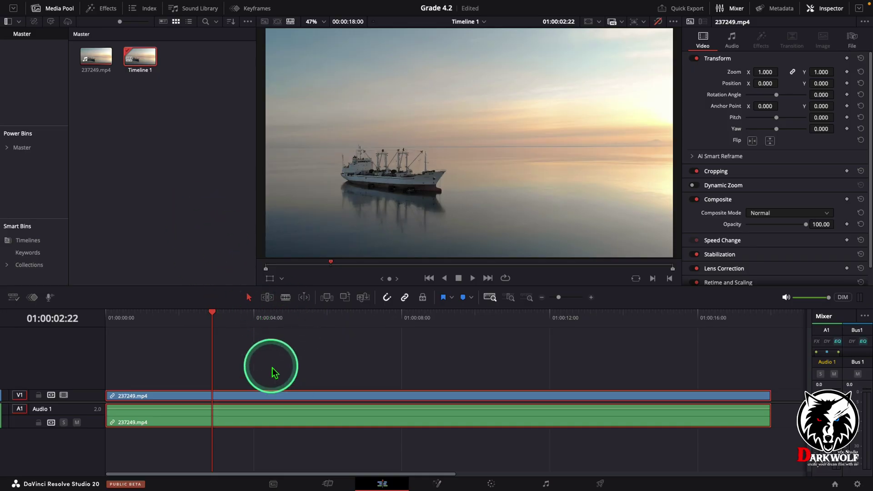
Step: Switch to the Color page and make sure the node graph is showing
left_click(491, 484)
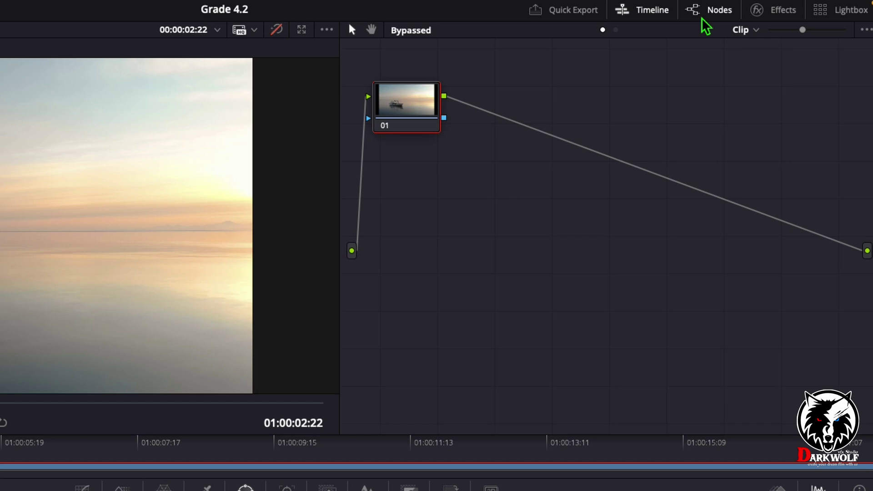
left_click(702, 18)
left_click(703, 19)
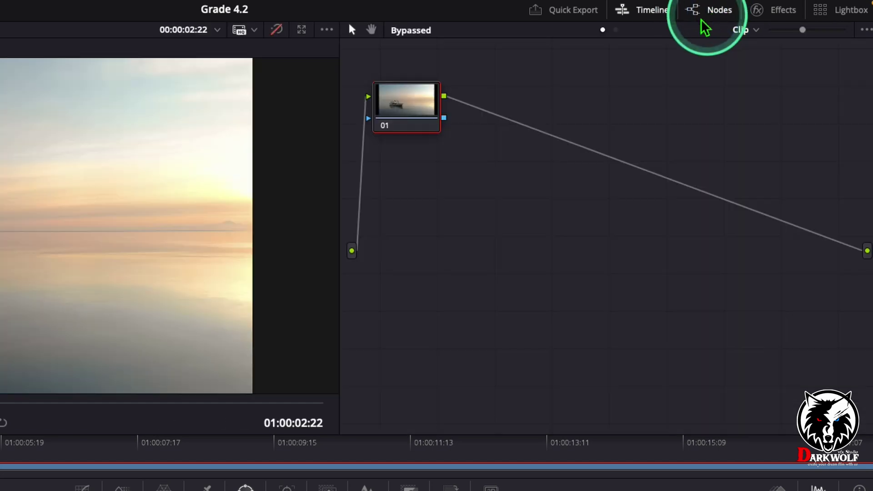
Step: Label node 01 'Main' and leave it selected
left_click(443, 273)
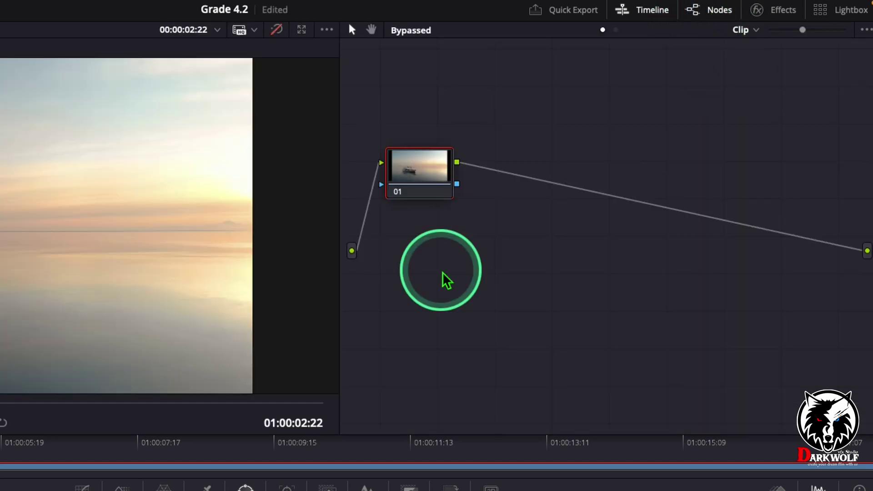
right_click(423, 184)
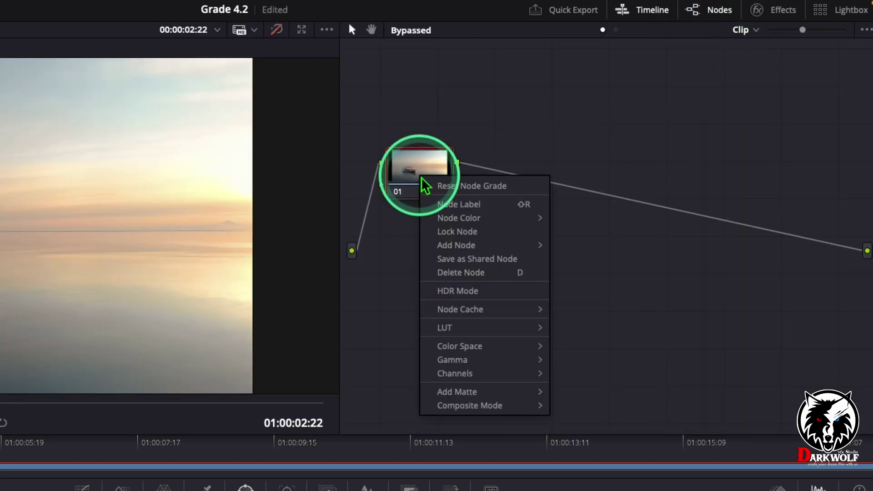
left_click(484, 210)
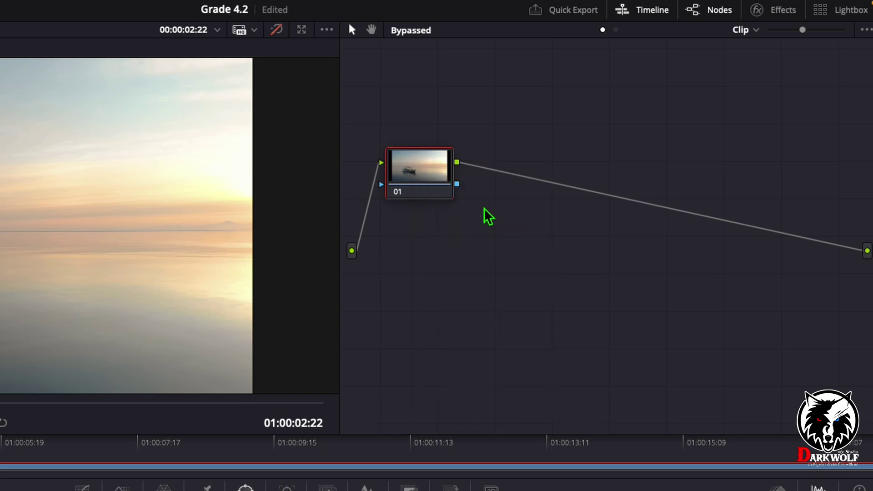
type("Main")
key("Return")
left_click(442, 191)
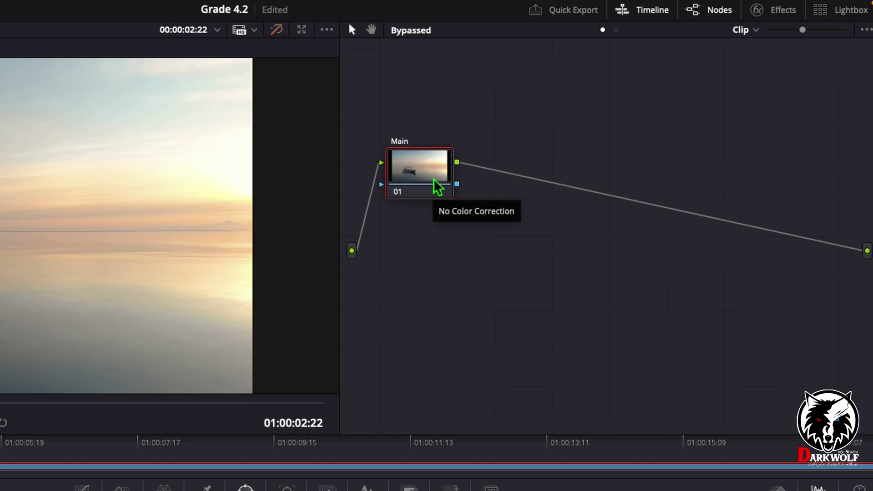
Step: Add serial node 02 after the Main node using its Add Node submenu
right_click(435, 182)
mouse_move(477, 255)
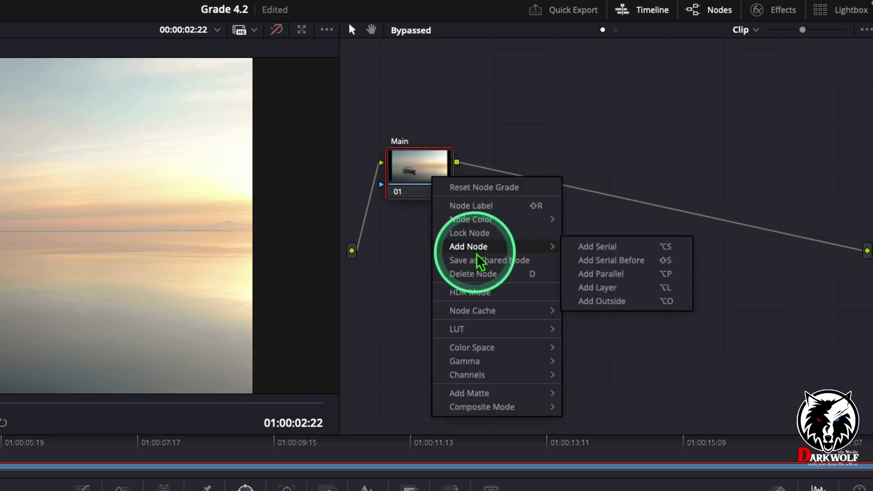
left_click(596, 248)
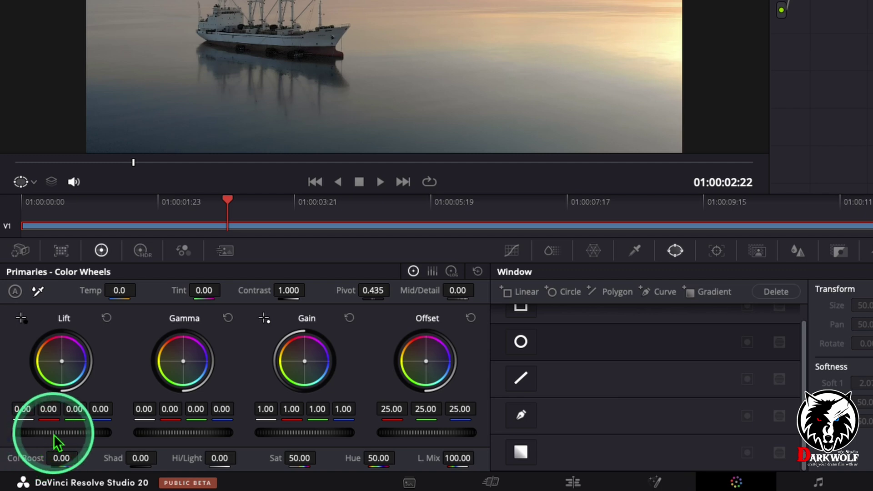
Step: Lower node 02's master Lift wheel to about -0.08 to darken the shadows
left_click_drag(77, 438, 287, 214)
left_click(109, 319)
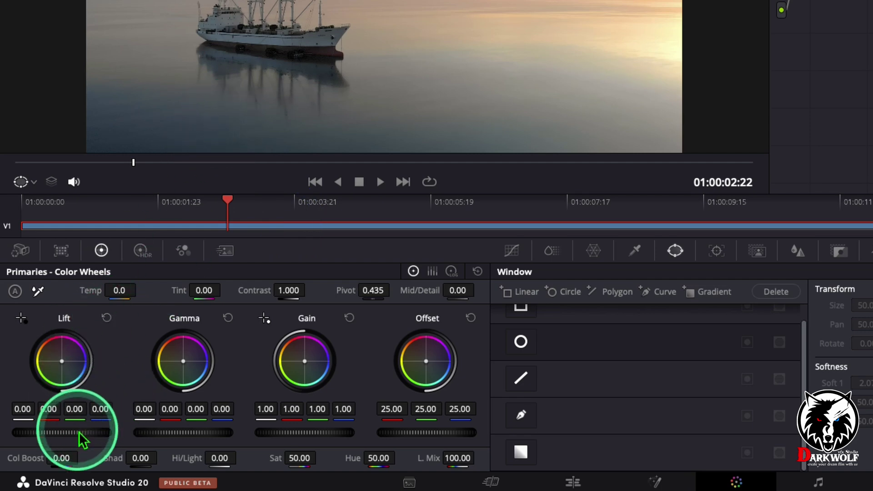
left_click_drag(87, 430, 68, 419)
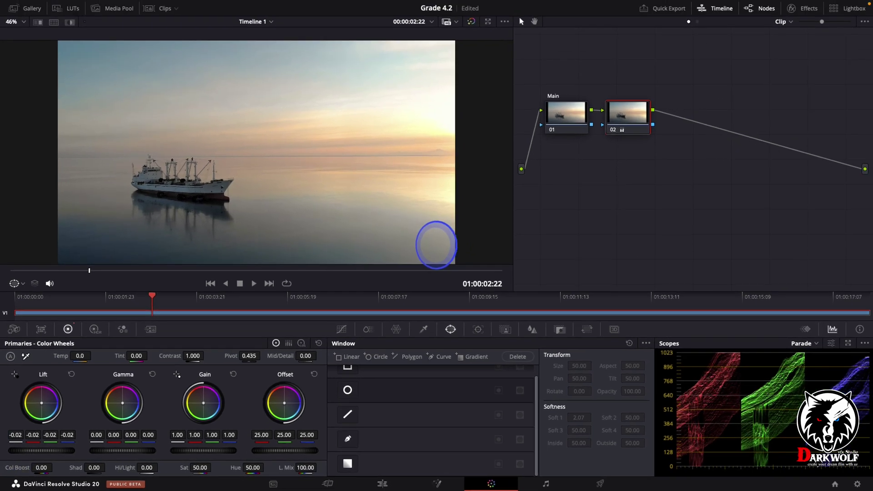
left_click_drag(403, 246, 383, 246)
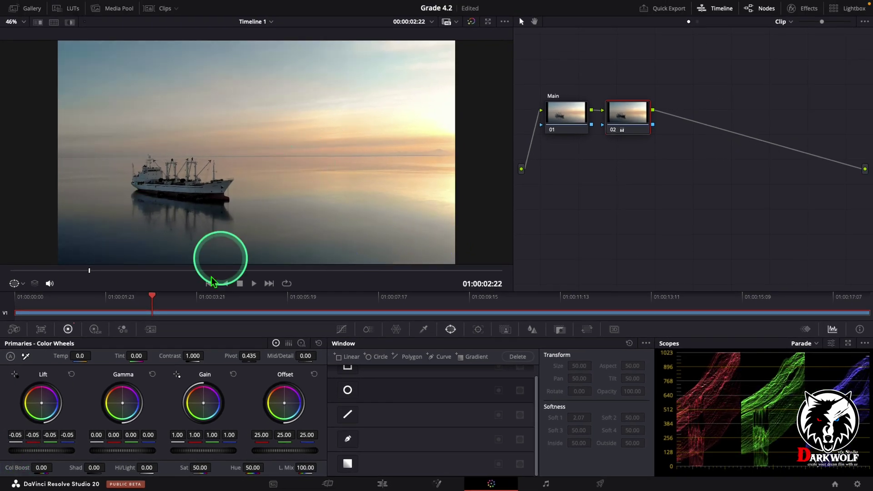
left_click_drag(50, 456, 172, 452)
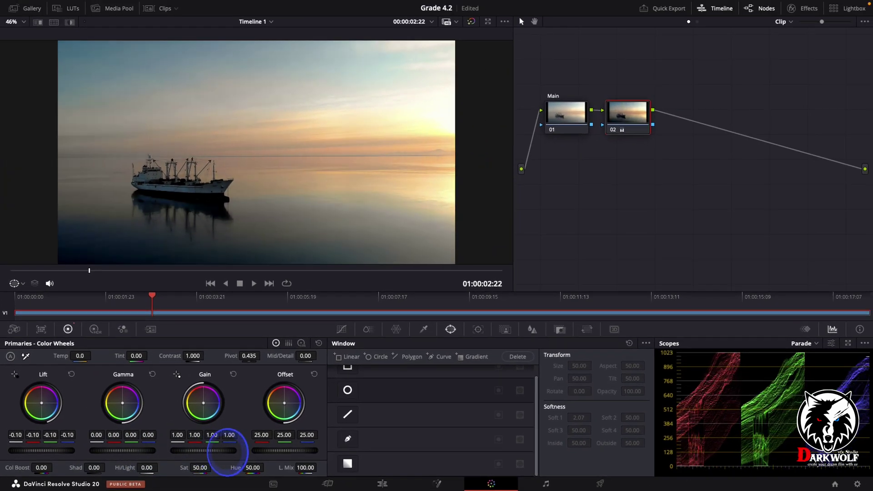
left_click(74, 370)
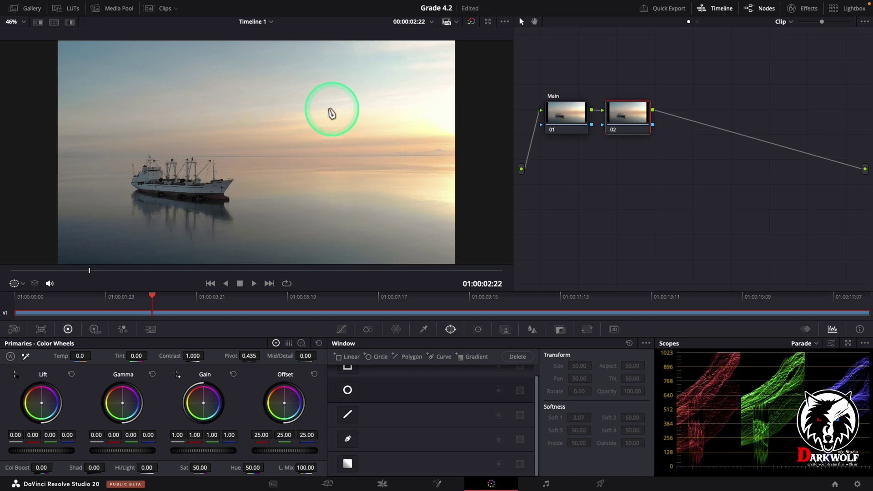
left_click_drag(36, 451, 30, 450)
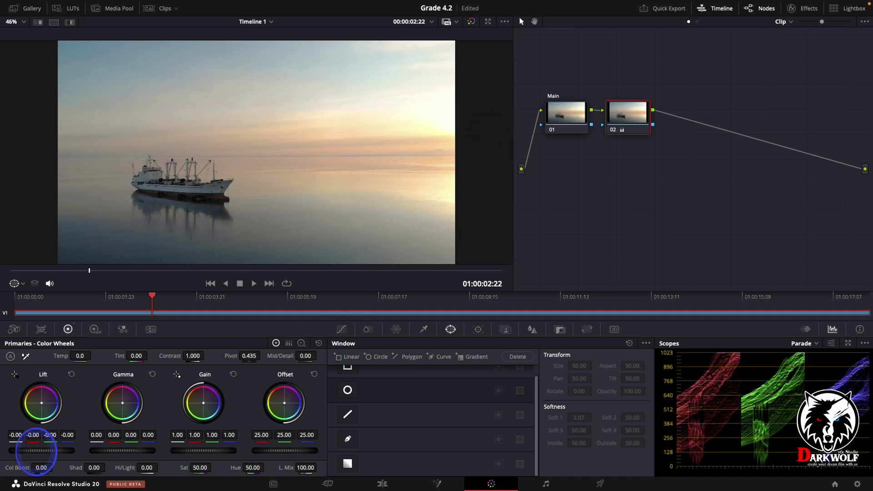
left_click_drag(418, 245, 442, 256)
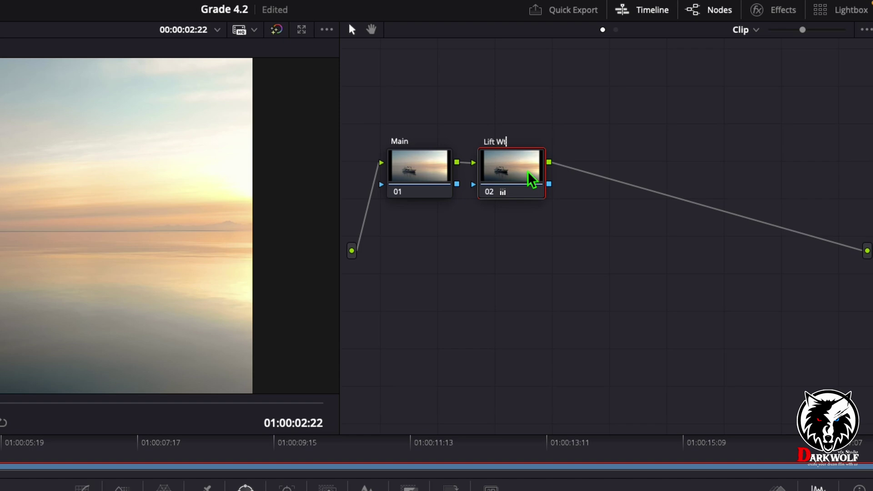
Step: Add serial node 03 with Alt+S and lower its master Gain to 0.89
key("alt+s")
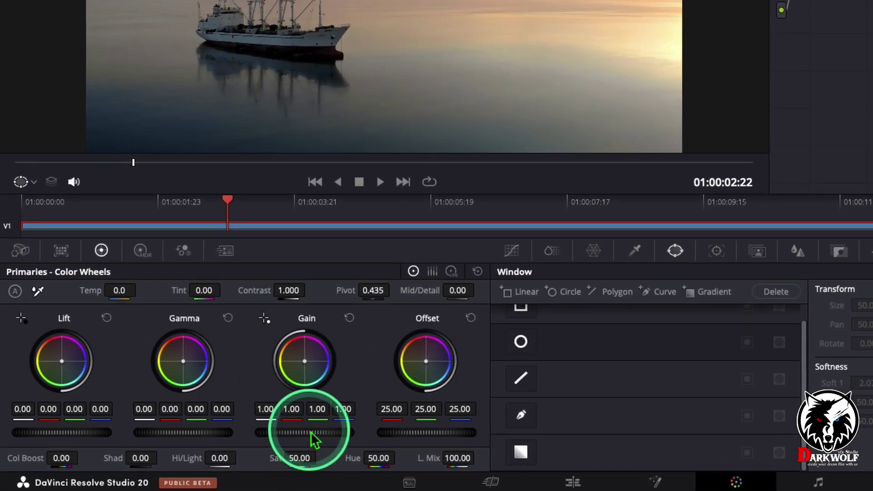
left_click(191, 452)
mouse_move(283, 436)
left_mouse_down()
mouse_move(201, 432)
mouse_move(287, 430)
left_mouse_up()
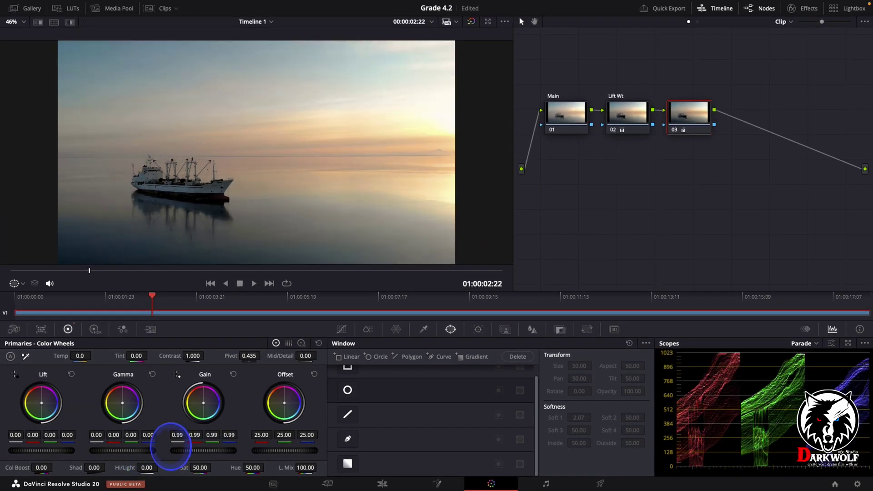
left_click_drag(187, 449, 195, 449)
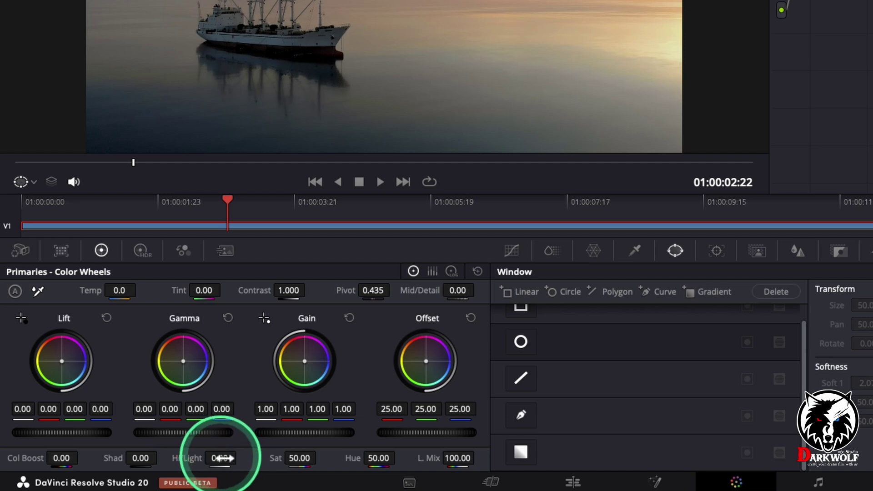
Step: Set Hi/Light to -15.50 and raise saturation to about 98 for a vivid sunset
left_click_drag(218, 455, 186, 460)
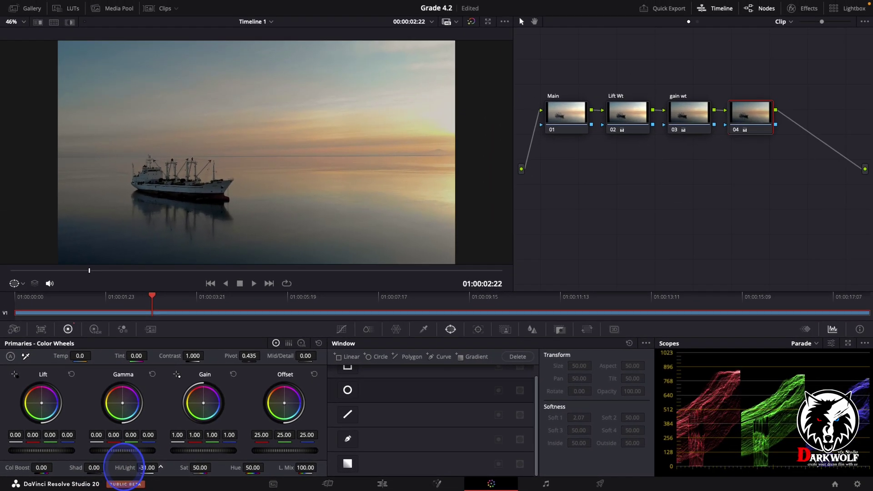
left_click_drag(124, 460, 136, 461)
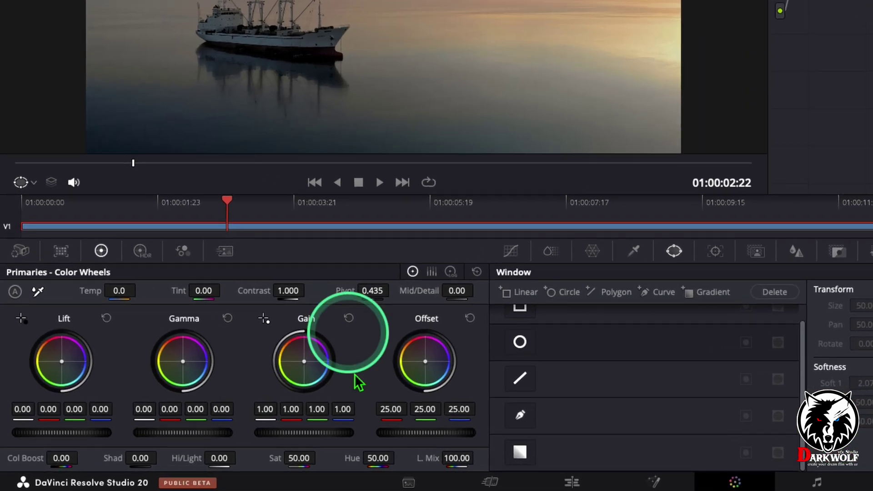
left_click_drag(296, 465, 429, 466)
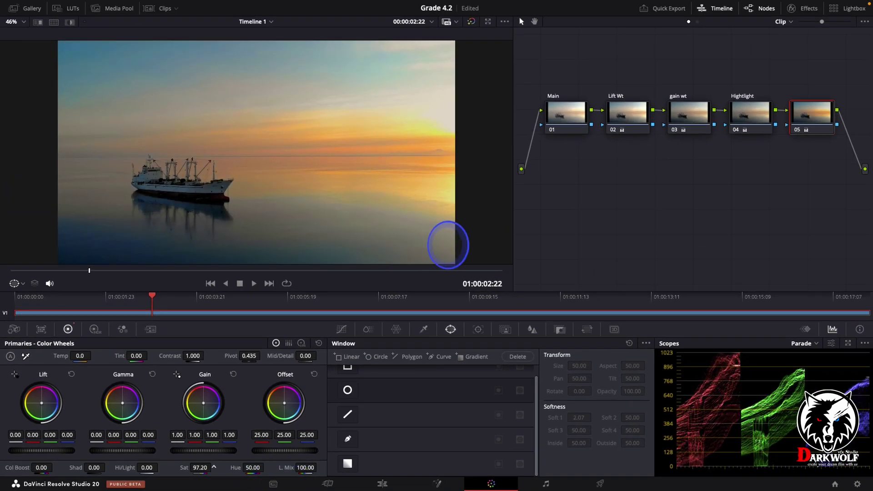
double_click(194, 467)
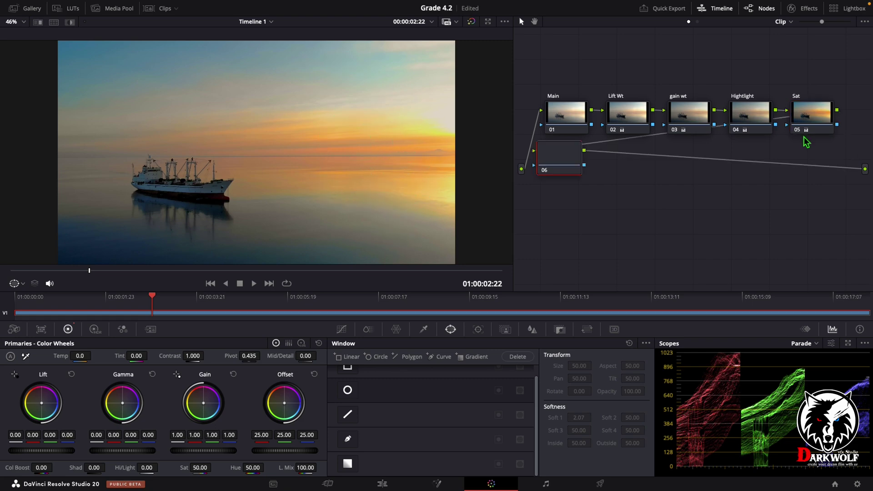
Step: Move node 06 below the main chain and raise its Col Boost to 41.50
left_click_drag(571, 162, 581, 180)
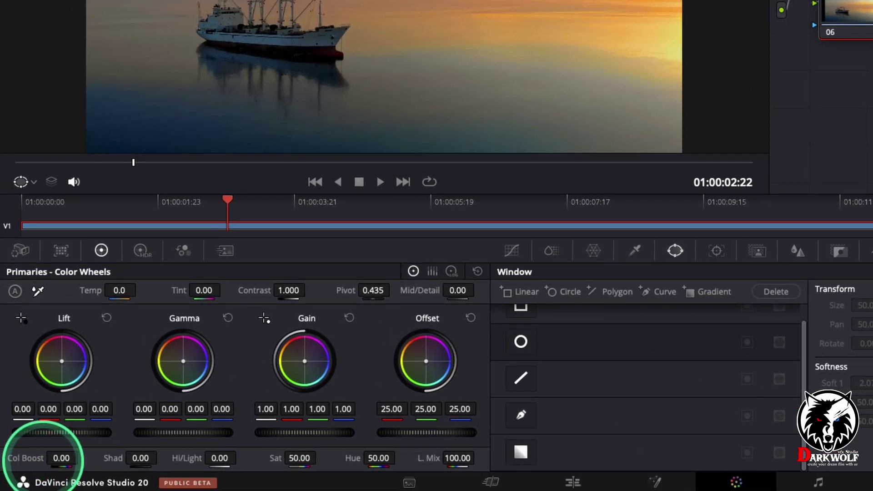
left_click_drag(43, 460, 72, 467)
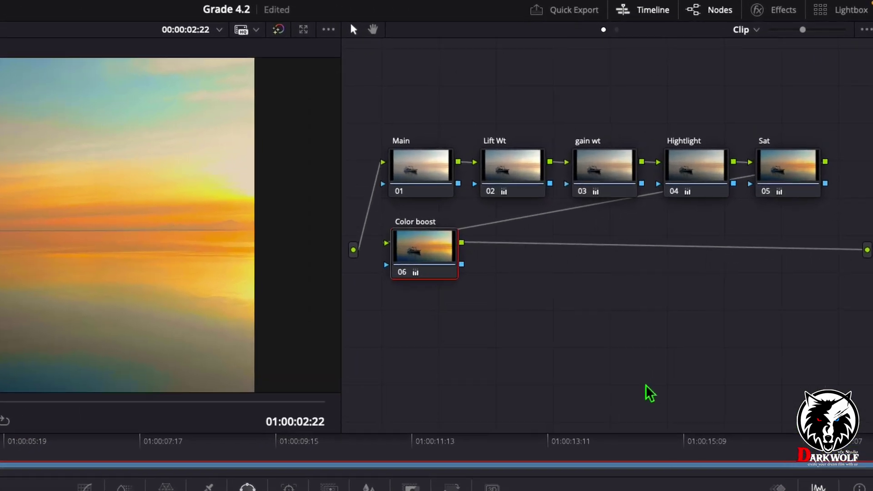
Step: Warm the shadows and highlights on new serial nodes, then shift node 09 Offset to 34.49/19.85/37.94
key("alt+s")
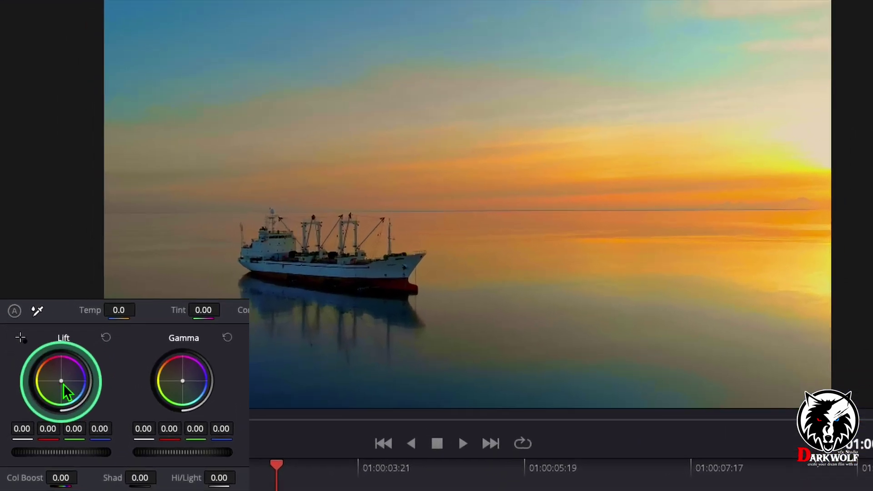
left_click(64, 364)
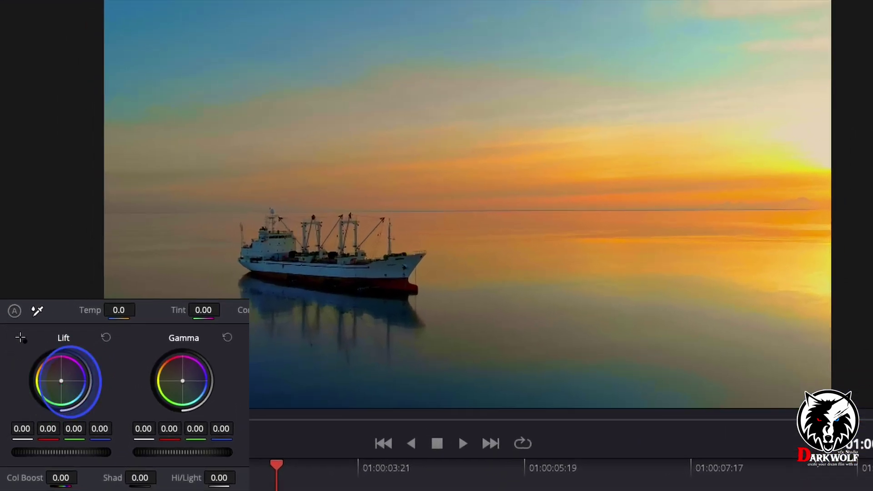
left_click_drag(72, 382, 55, 394)
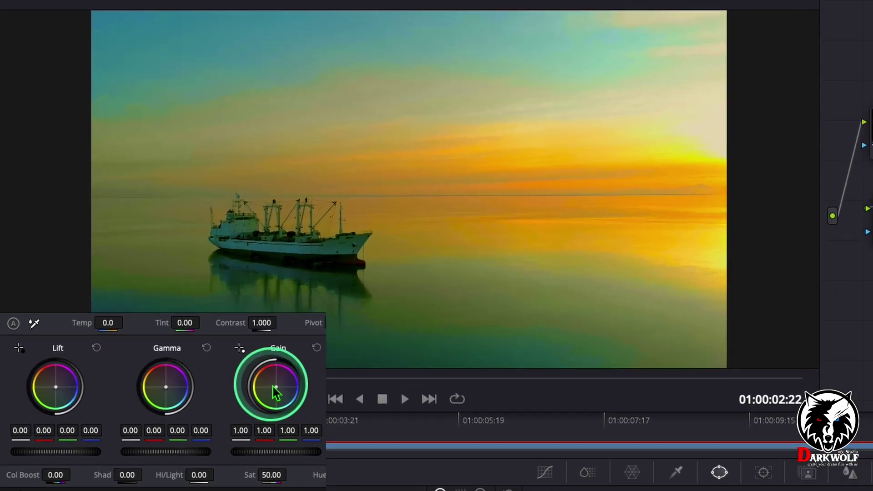
left_click_drag(281, 388, 306, 387)
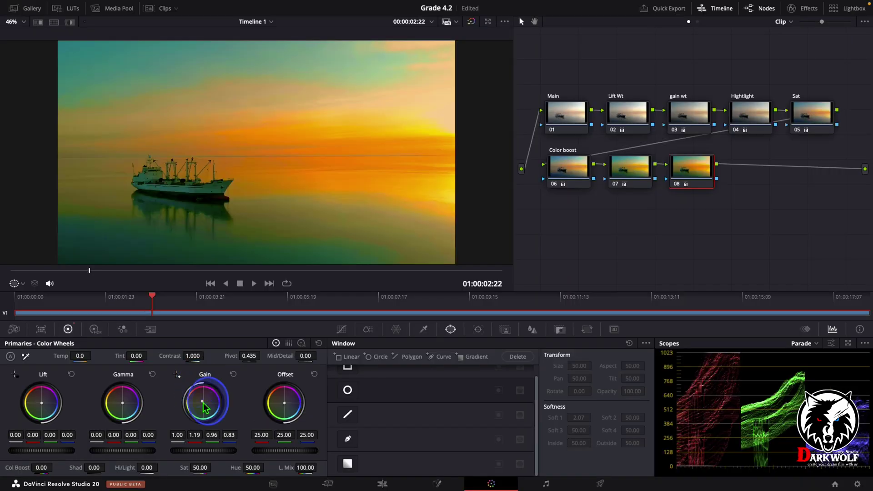
left_click_drag(200, 405, 191, 408)
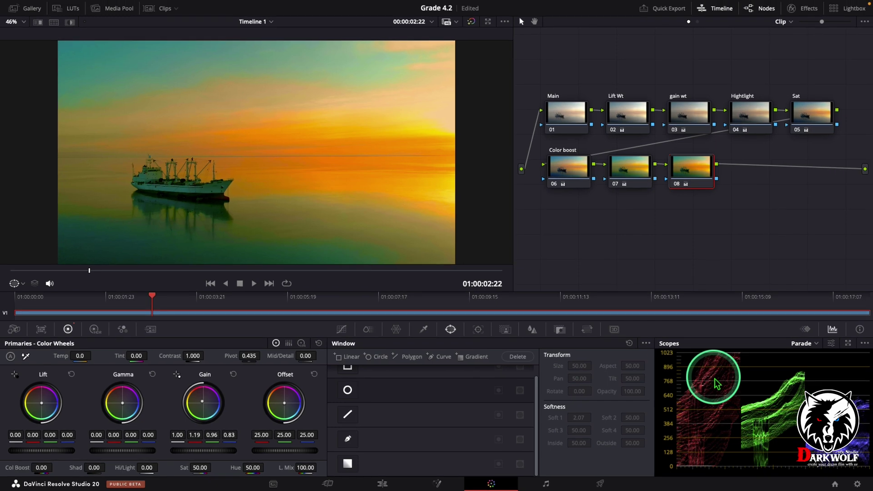
key("alt+s")
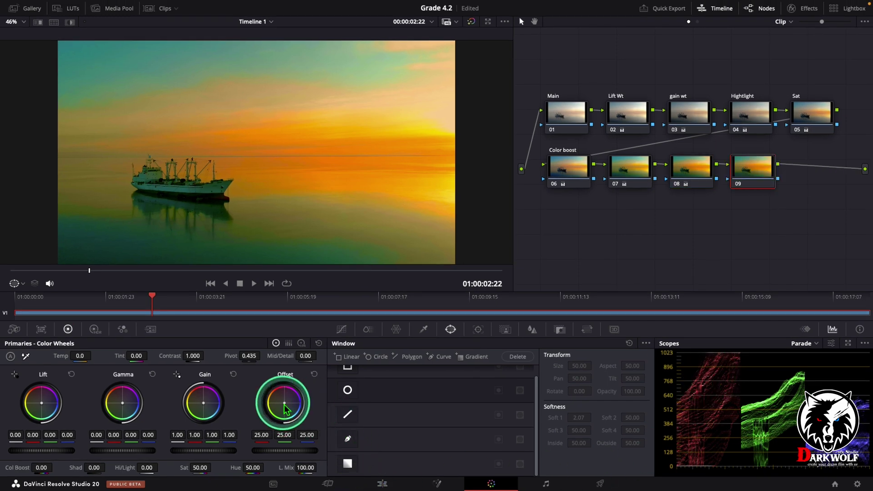
left_click_drag(289, 399, 292, 390)
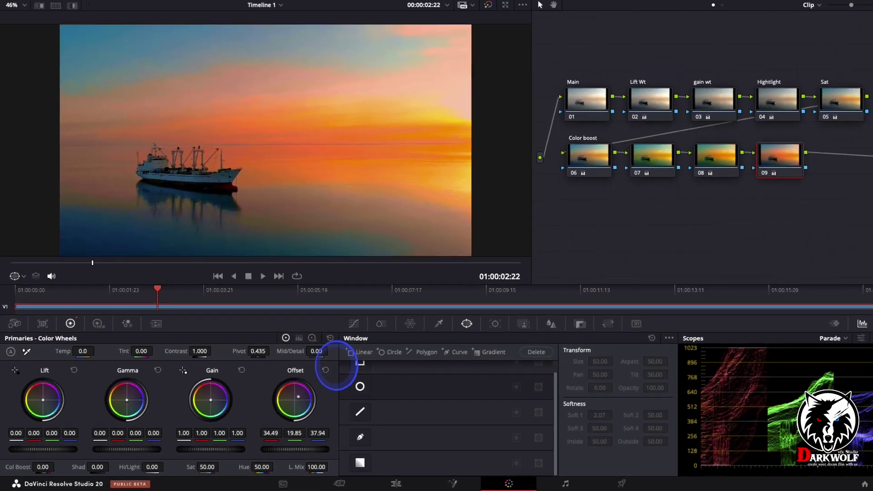
Step: Add node 10 after node 09, set Offset to 29.43/21.90/28.44 and nudge Lift toward teal
left_click(754, 169)
key("alt+s")
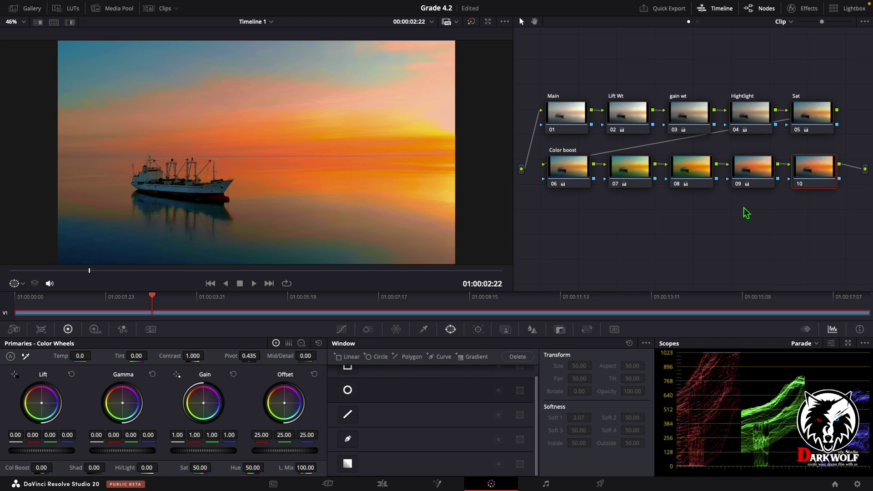
left_click_drag(273, 405, 330, 211)
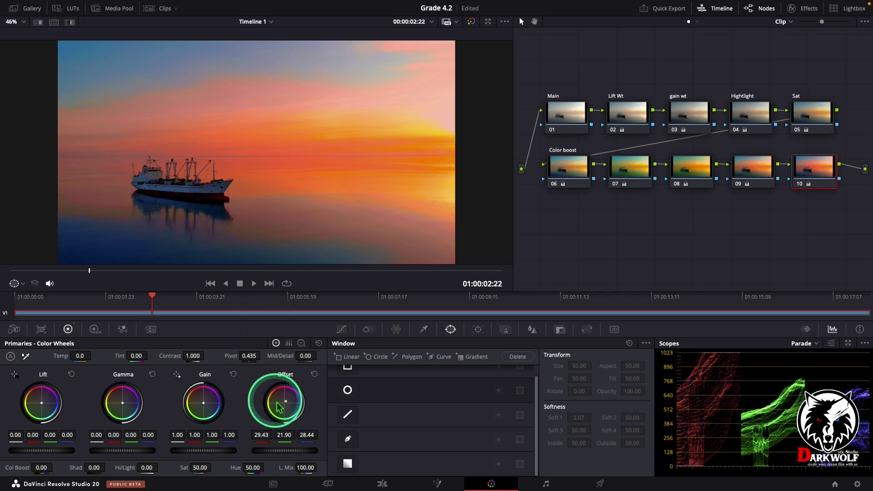
mouse_move(40, 402)
left_mouse_down()
mouse_move(30, 414)
mouse_move(23, 391)
mouse_move(40, 405)
mouse_move(18, 399)
mouse_move(40, 403)
left_mouse_up()
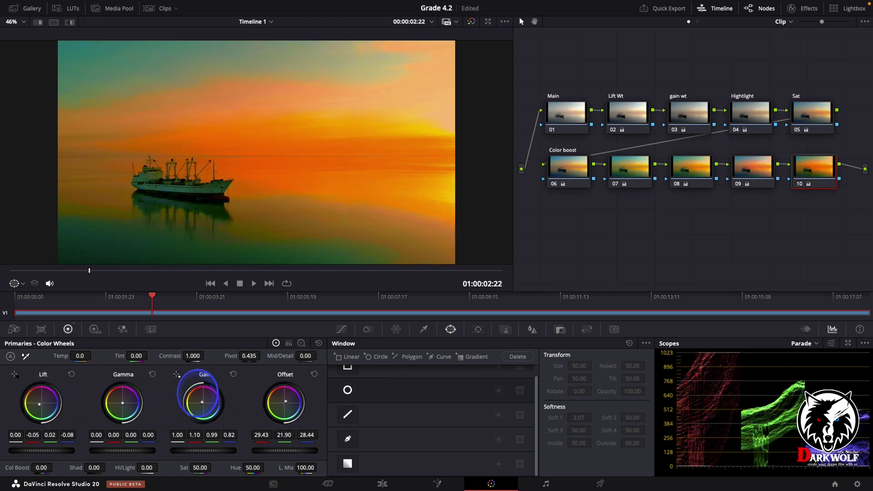
Step: On node 10, push Gain toward pink-magenta and lower Shadows to -37.50
left_click_drag(208, 408, 149, 371)
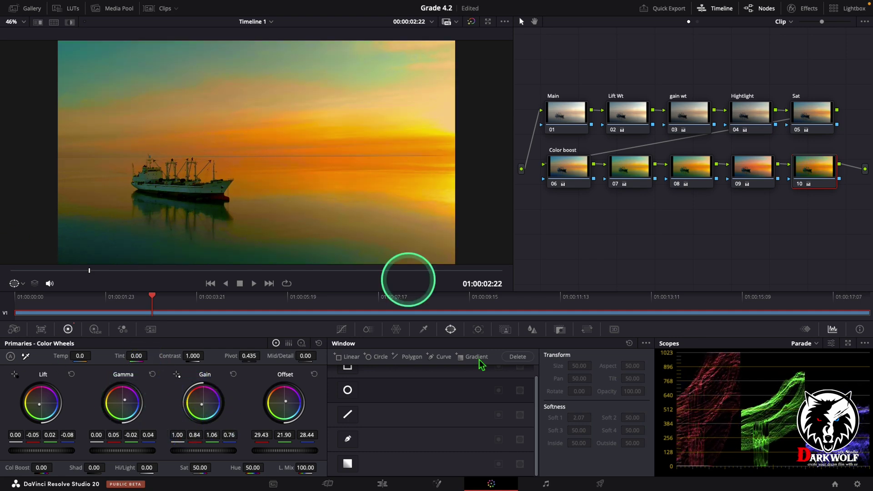
left_click_drag(104, 464, 44, 464)
left_click(392, 397)
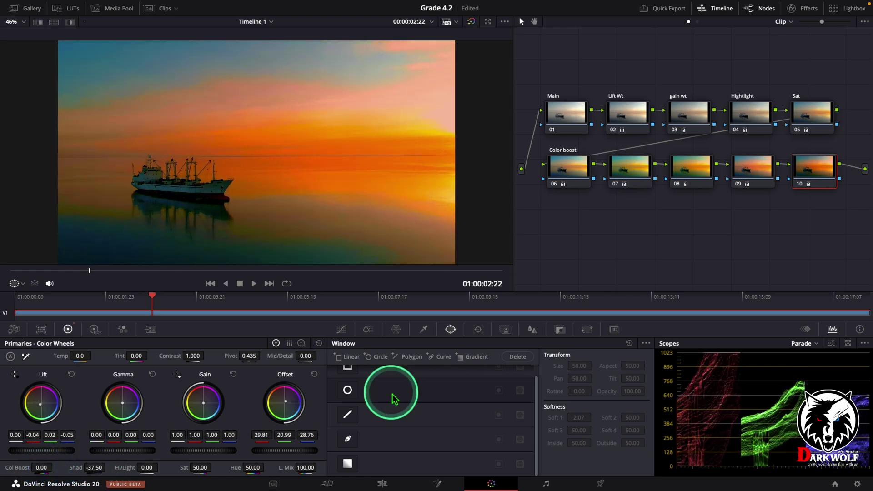